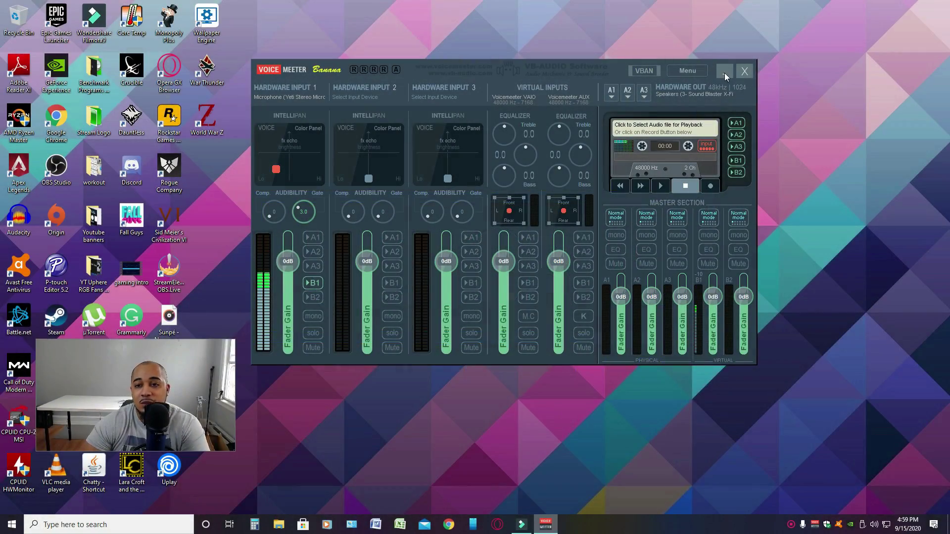
Minimize the Voicemeeter Banana mixer and open a new Chrome window
left_click(724, 73)
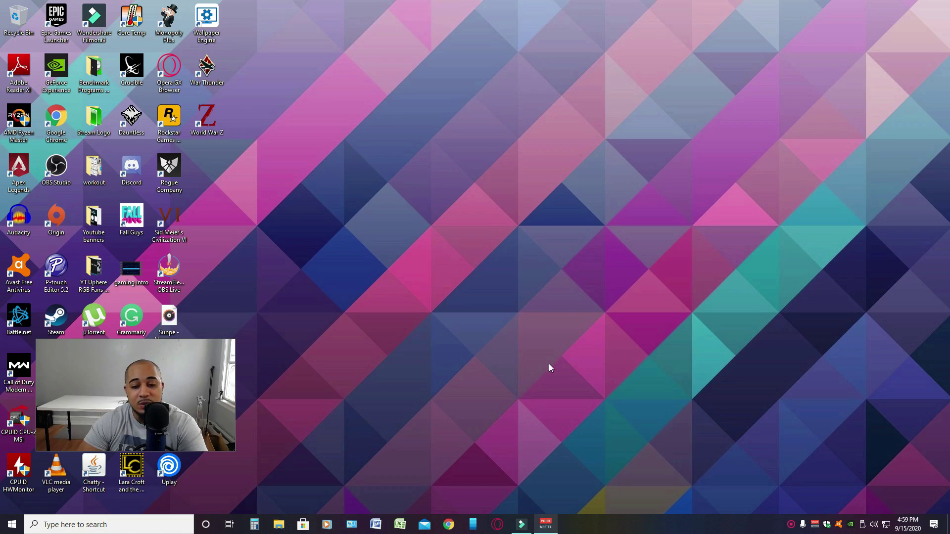
left_click(451, 528)
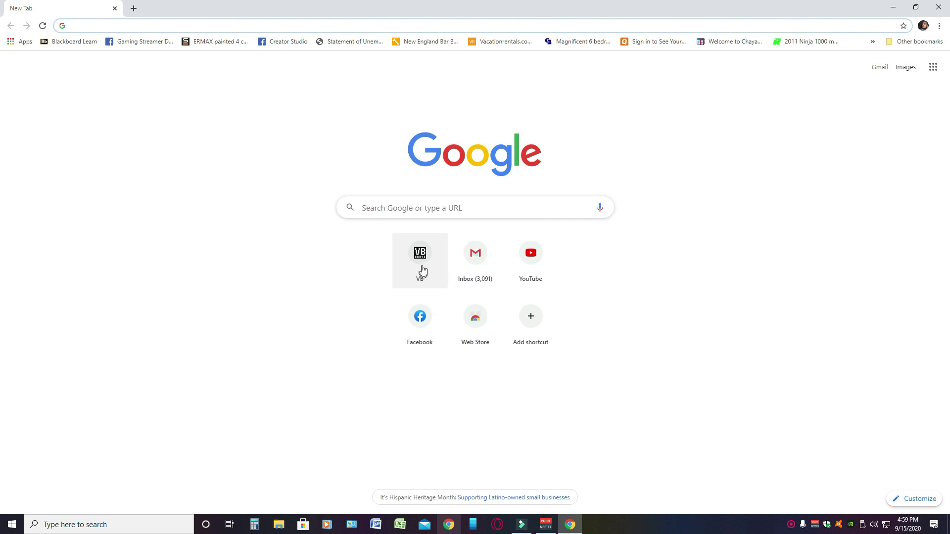
Go to vb-audio.com's Voicemeeter Banana page, scroll to Download/Install, then close Chrome
left_click(422, 259)
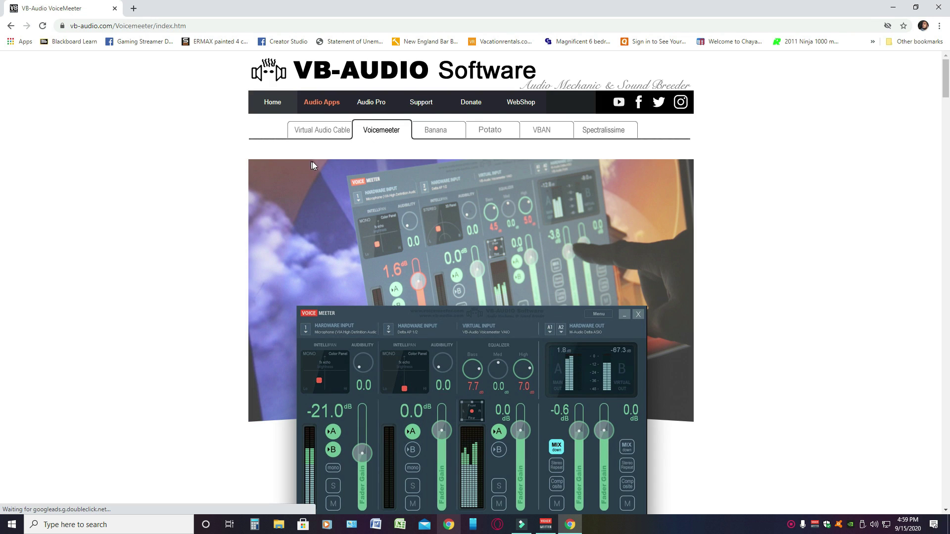
left_click(436, 132)
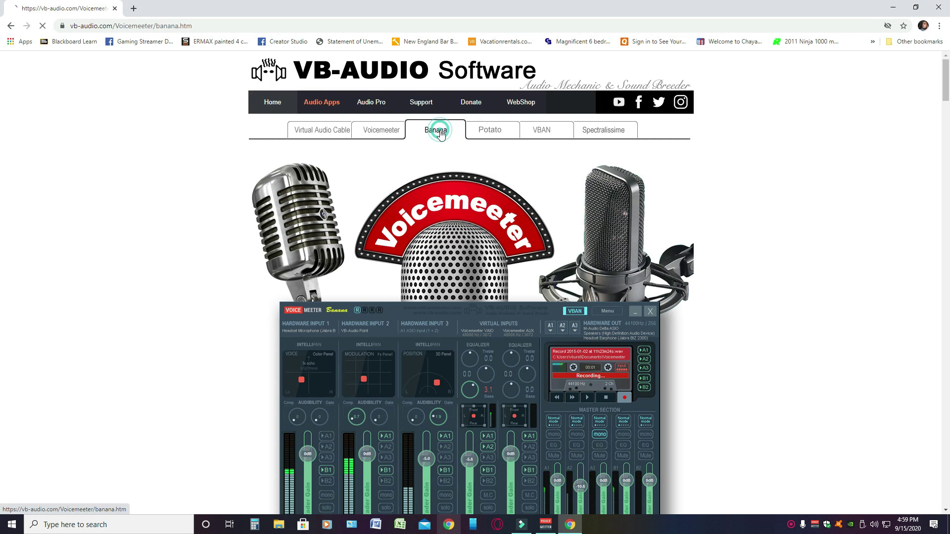
scroll(503, 296, "down", 4)
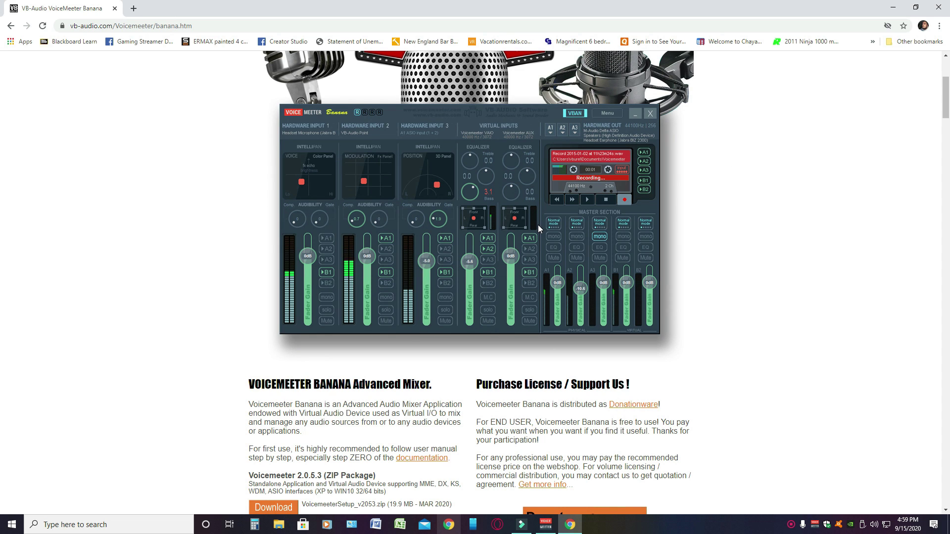
scroll(538, 225, "down", 3)
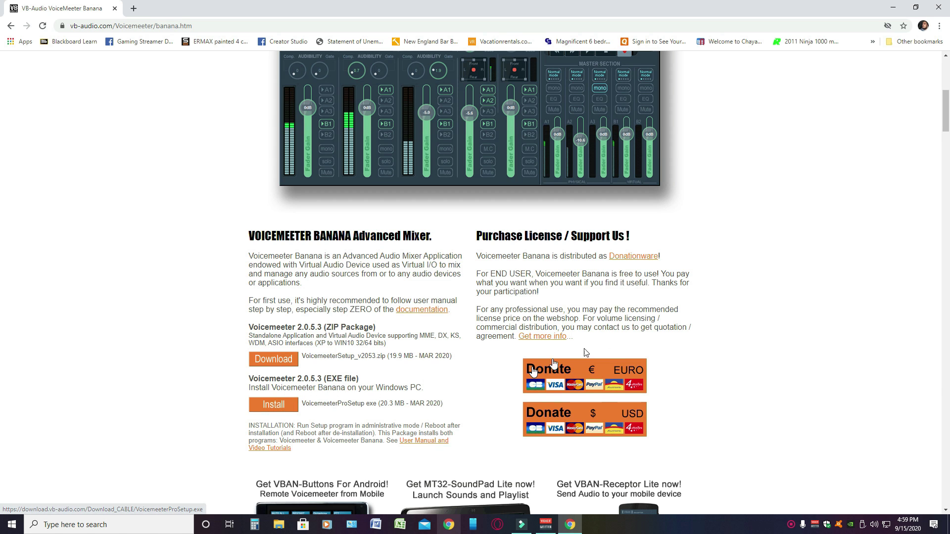
left_click(939, 7)
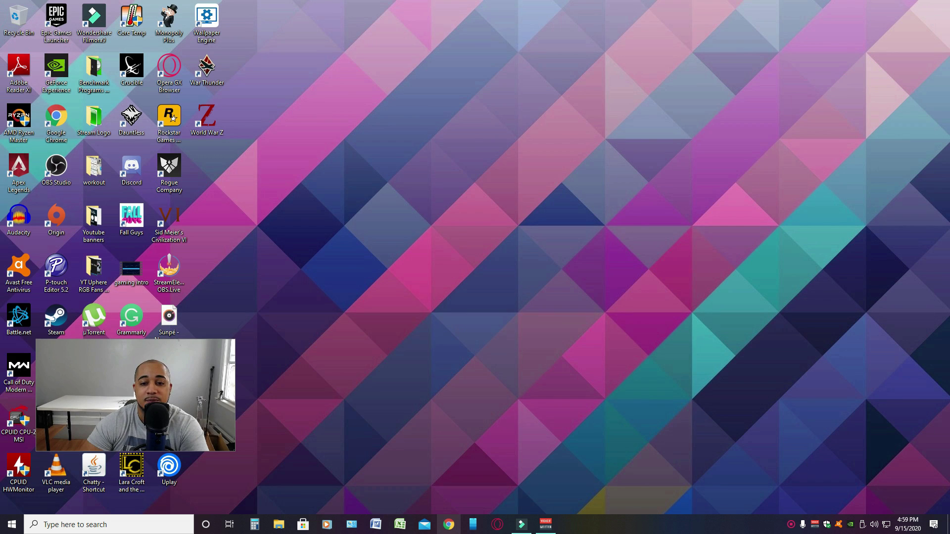
Restore the mixer and leave Preferred Main SampleRate at 48000 Hz in System Settings
left_click(545, 523)
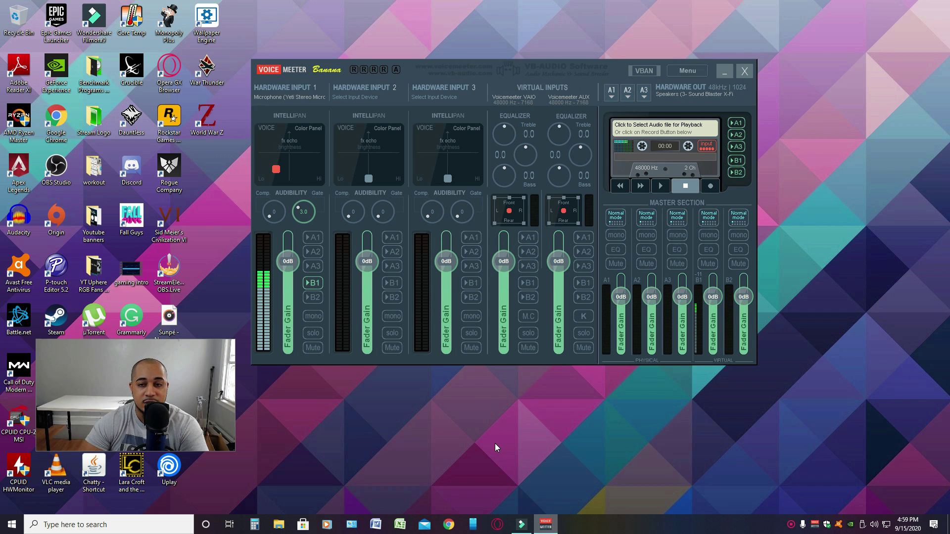
left_click(699, 72)
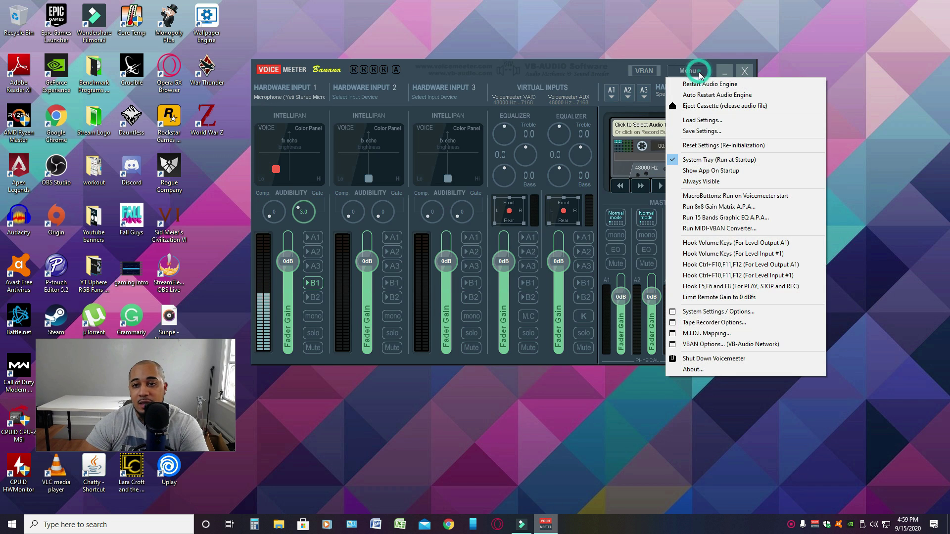
left_click(720, 312)
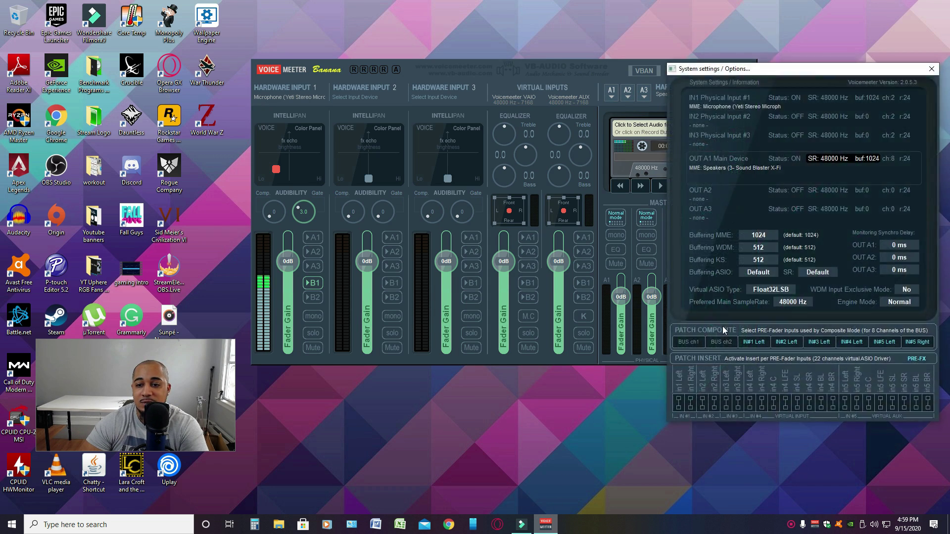
left_click(792, 302)
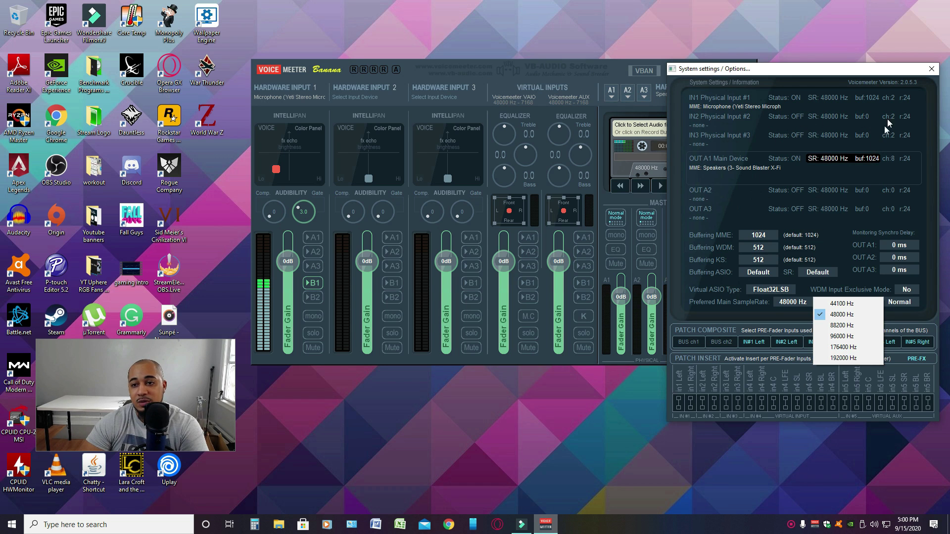
left_click(931, 69)
left_click(931, 68)
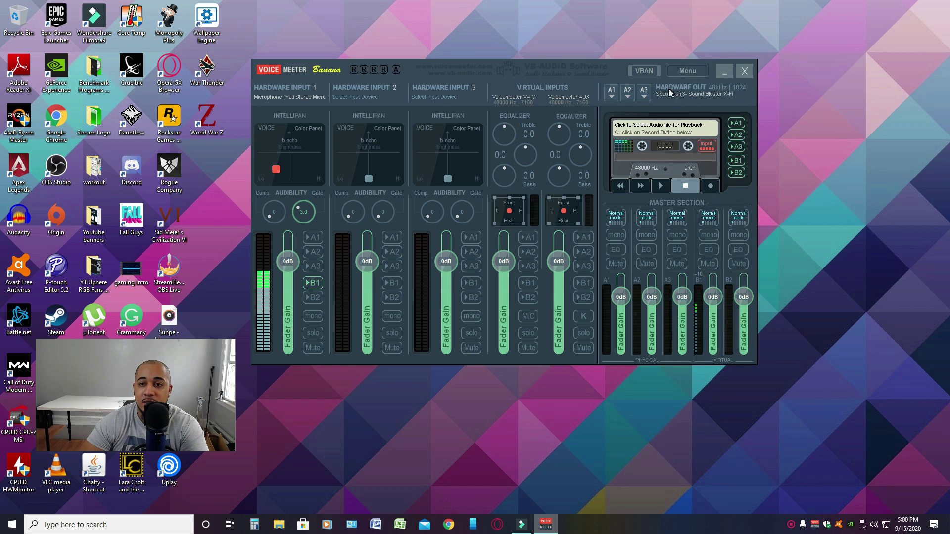
left_click(615, 89)
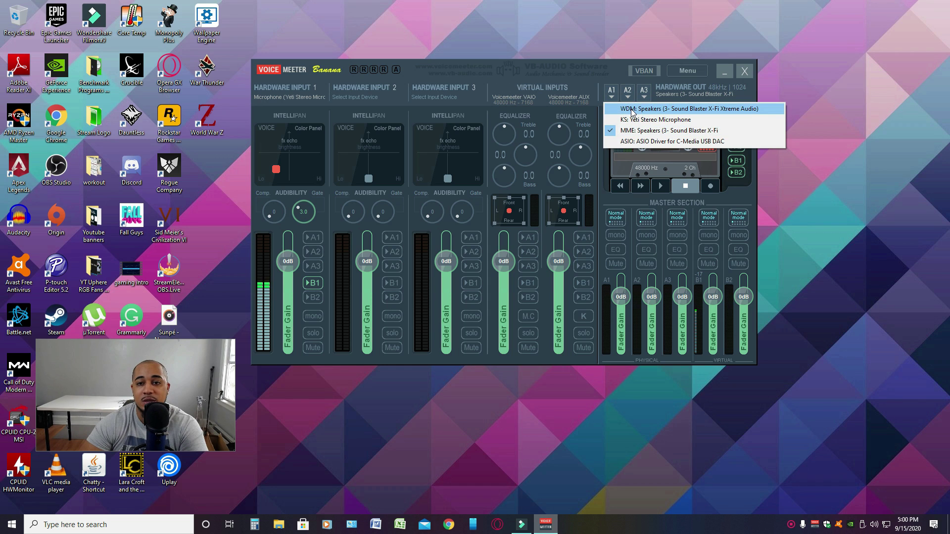
left_click(644, 131)
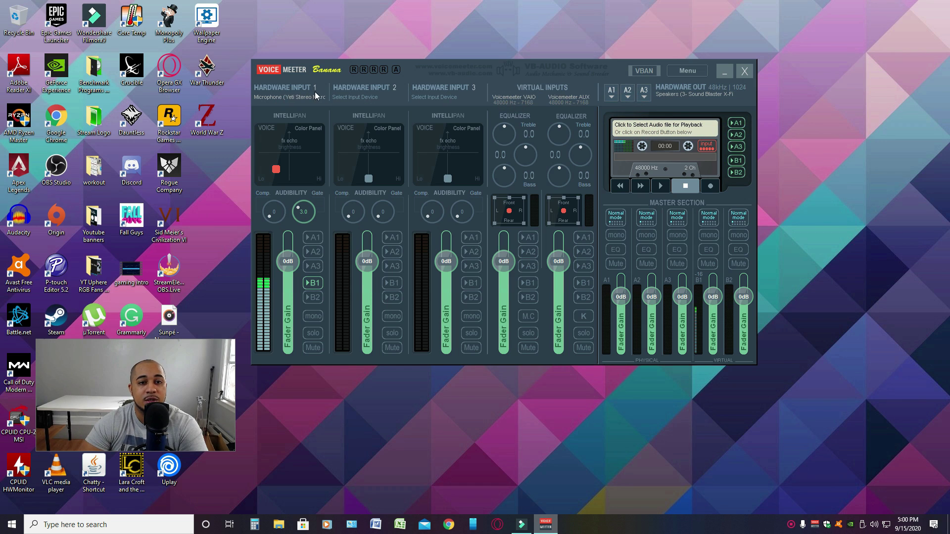
left_click(286, 96)
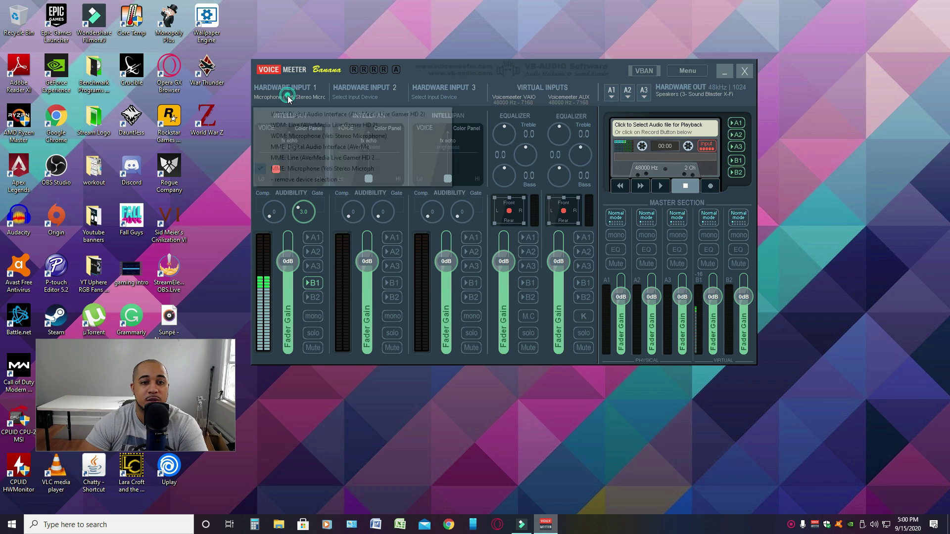
left_click(324, 169)
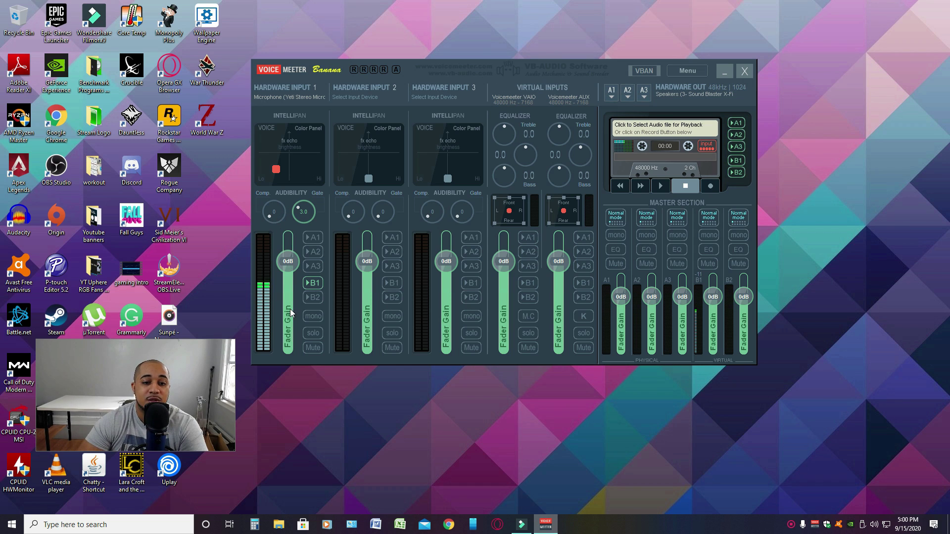
Route Hardware Input 1 to B1, nudge its Intellipan point, enable System Tray, then minimize
left_click(312, 284)
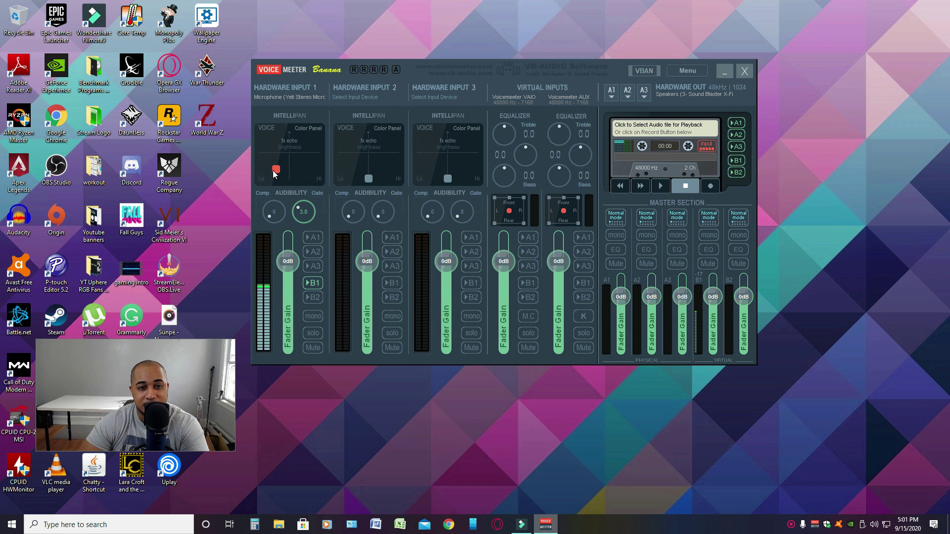
mouse_move(275, 171)
left_mouse_down()
mouse_move(300, 151)
mouse_move(315, 154)
mouse_move(322, 173)
mouse_move(290, 176)
mouse_move(291, 147)
mouse_move(309, 144)
mouse_move(306, 174)
mouse_move(277, 172)
mouse_move(282, 161)
mouse_move(277, 172)
left_mouse_up()
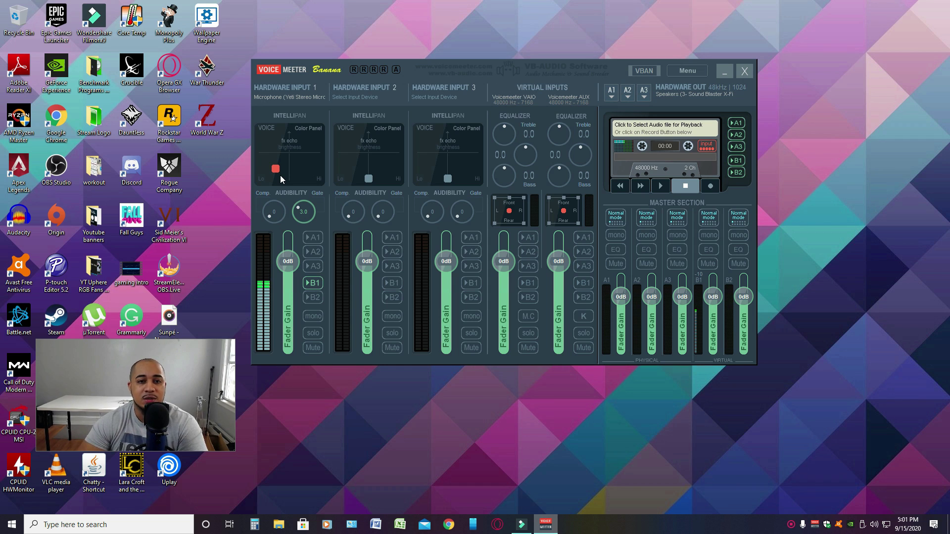
left_click(673, 70)
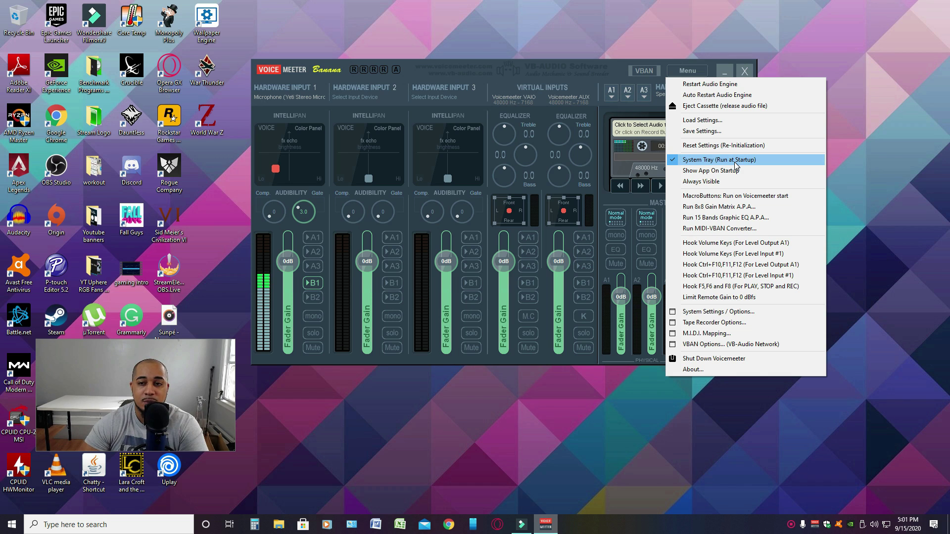
left_click(722, 67)
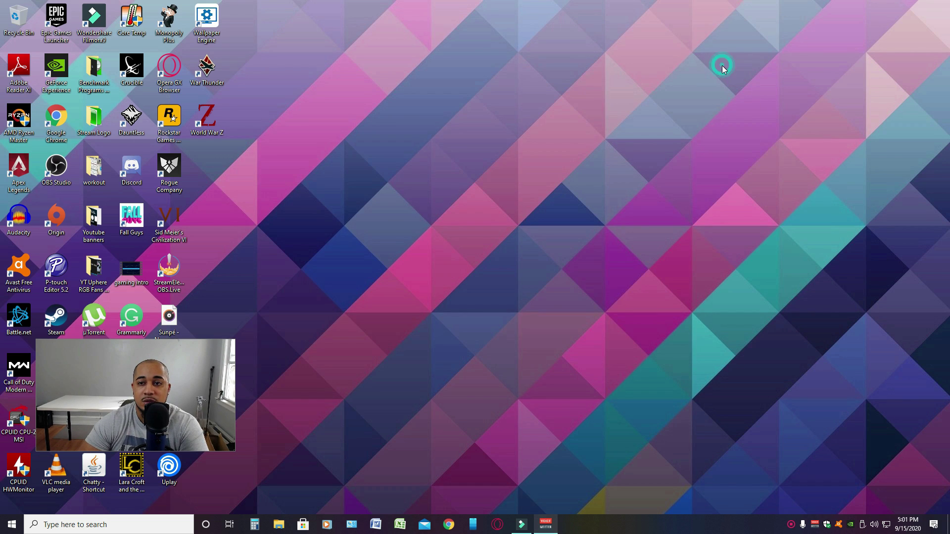
Set VoiceMeeter Output as the Windows sound input device
right_click(874, 525)
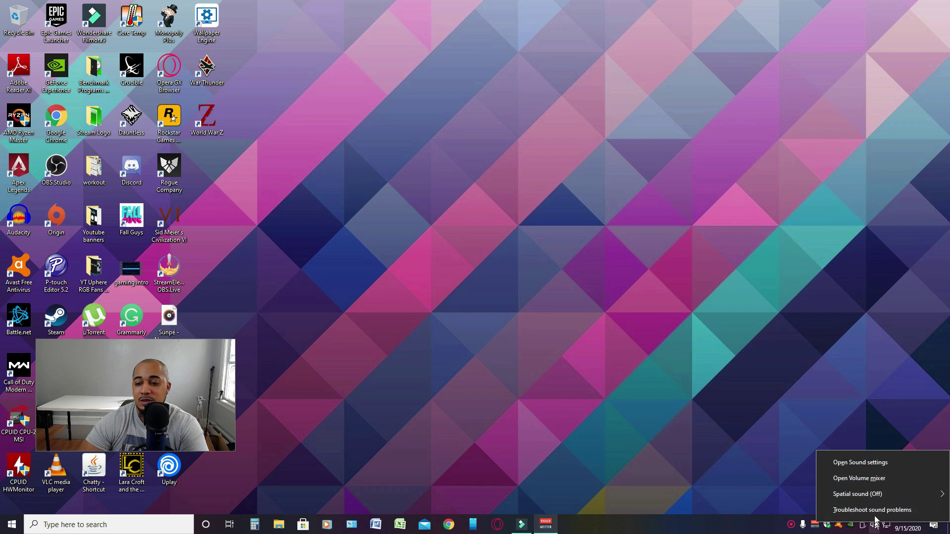
left_click(866, 460)
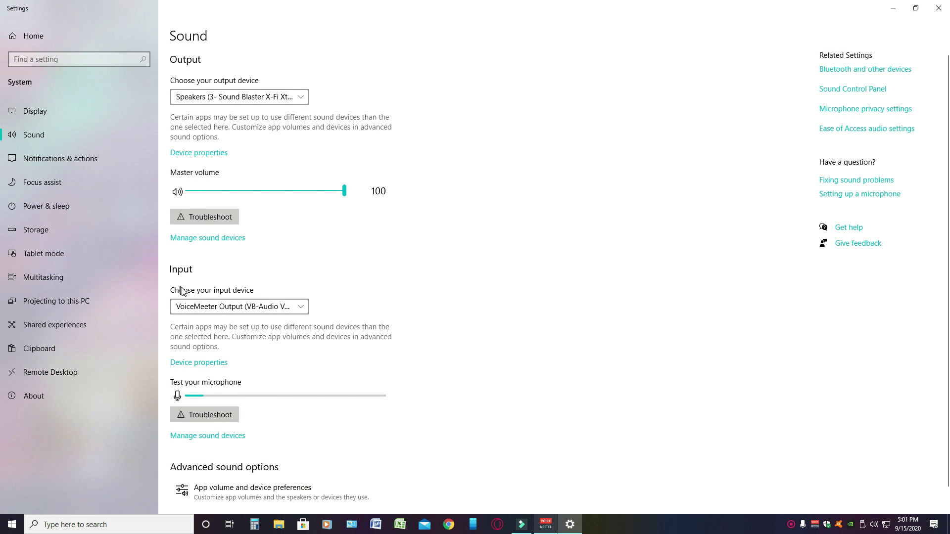
left_click(248, 305)
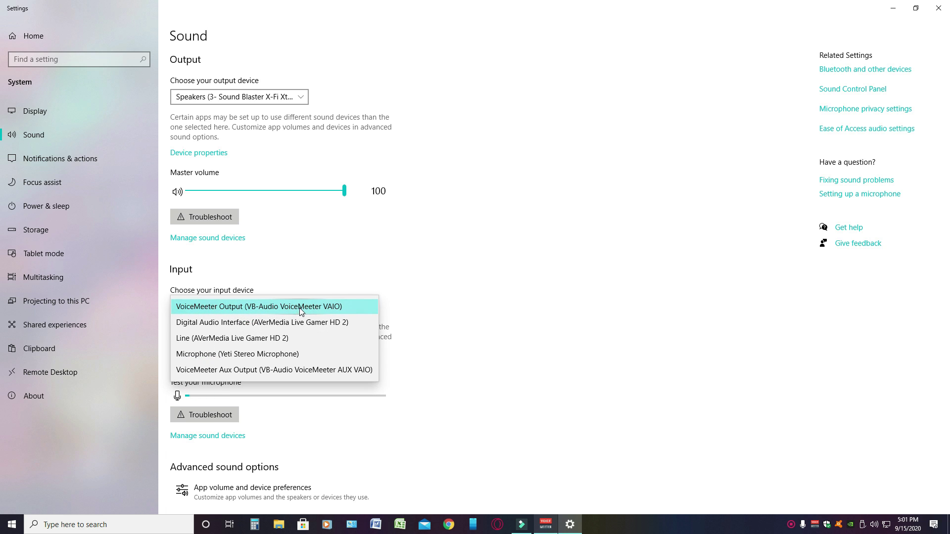
left_click(228, 311)
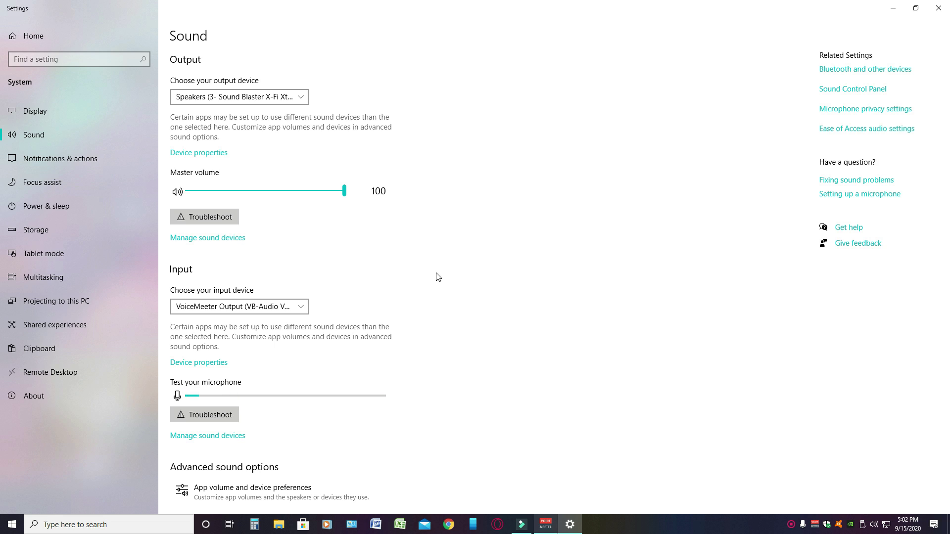
Open the classic Sound Control Panel, close Settings, and center the Sound window
left_click(840, 94)
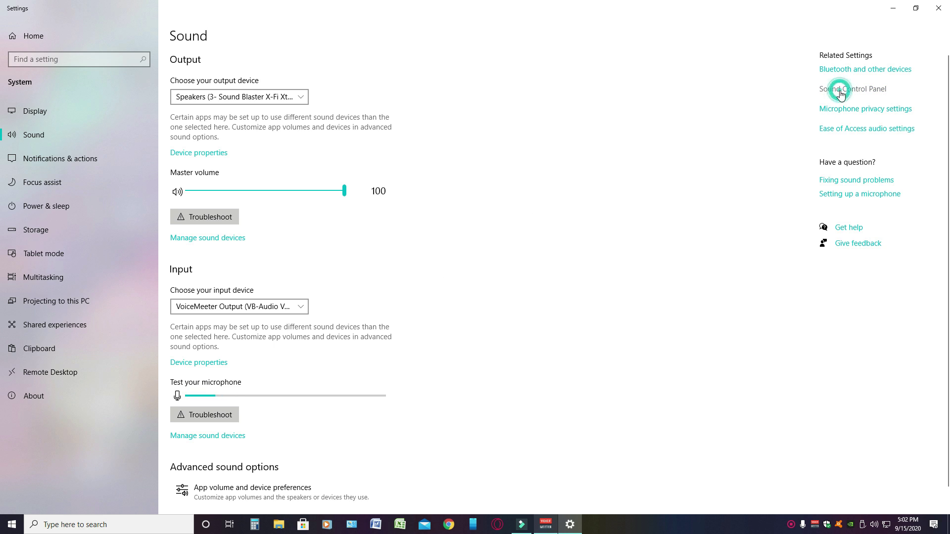
left_click(941, 5)
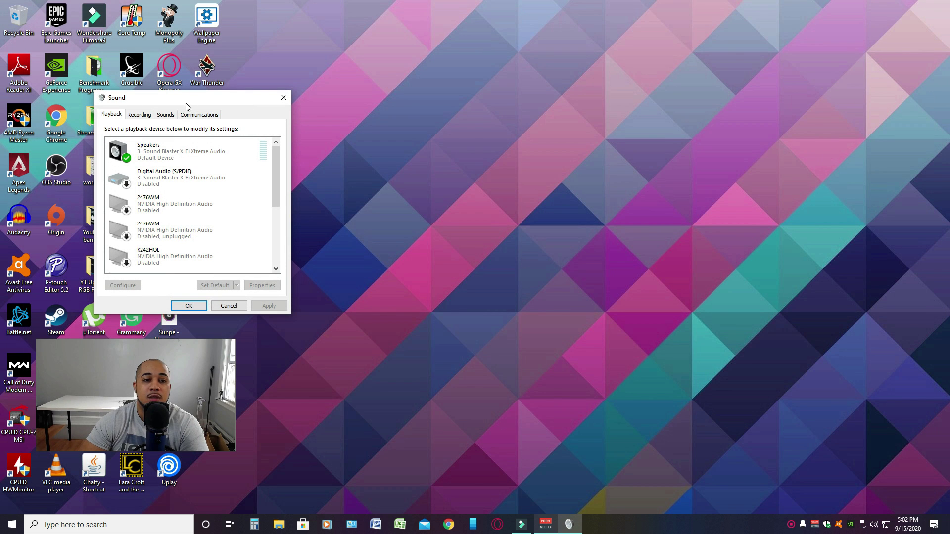
left_click_drag(186, 104, 363, 122)
Show the list of recording devices on the Recording tab
left_click(319, 133)
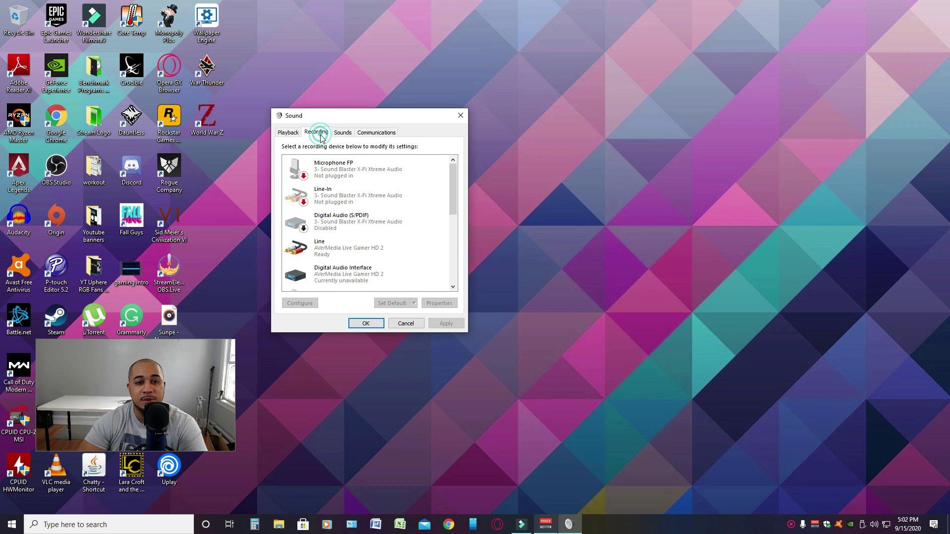
scroll(352, 198, "down", 2)
scroll(354, 201, "down", 4)
scroll(345, 211, "down", 1)
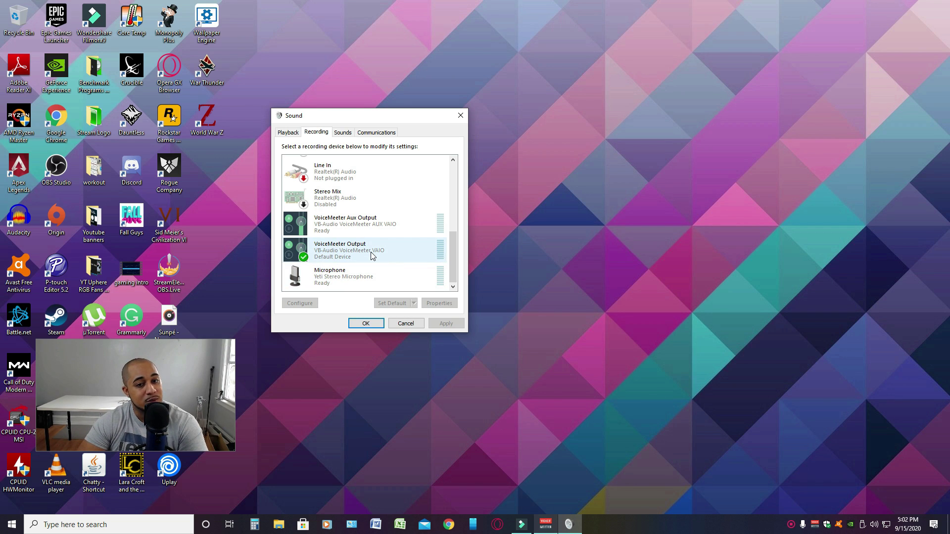
Confirm VoiceMeeter Output's default format is 2 channel, 16 bit, 48000 Hz
right_click(331, 251)
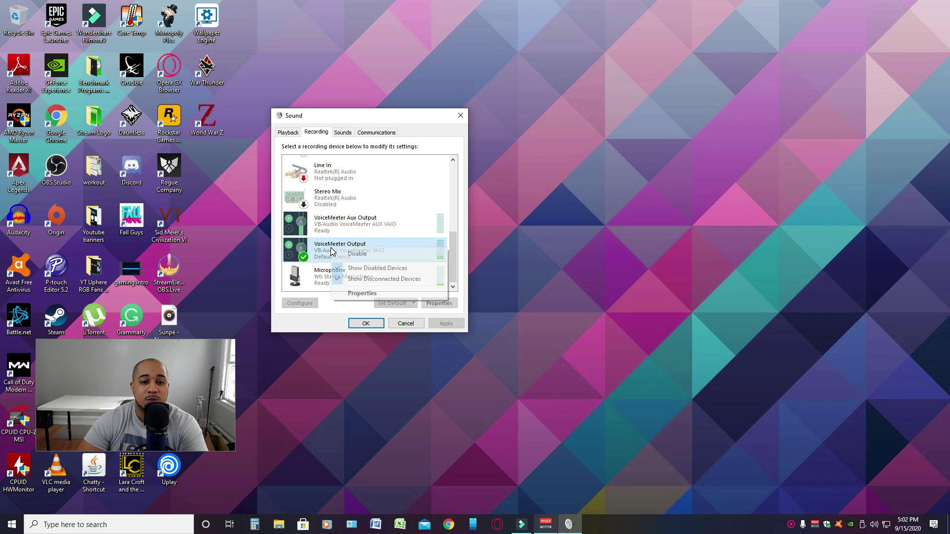
left_click(356, 293)
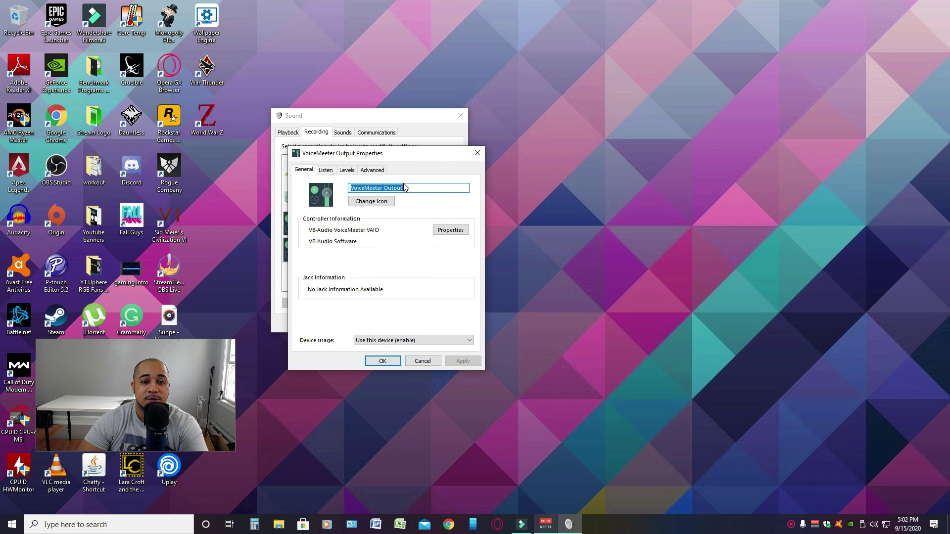
left_click(366, 171)
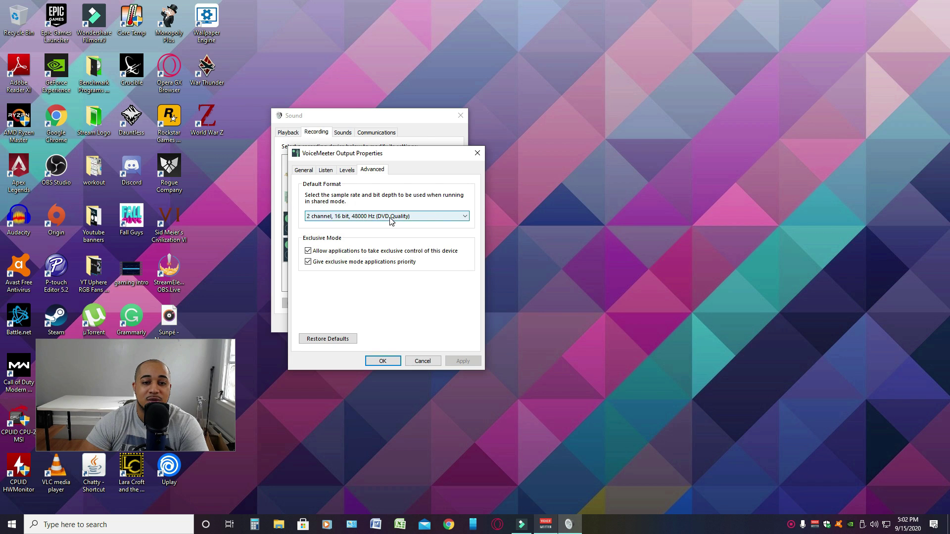
left_click(387, 362)
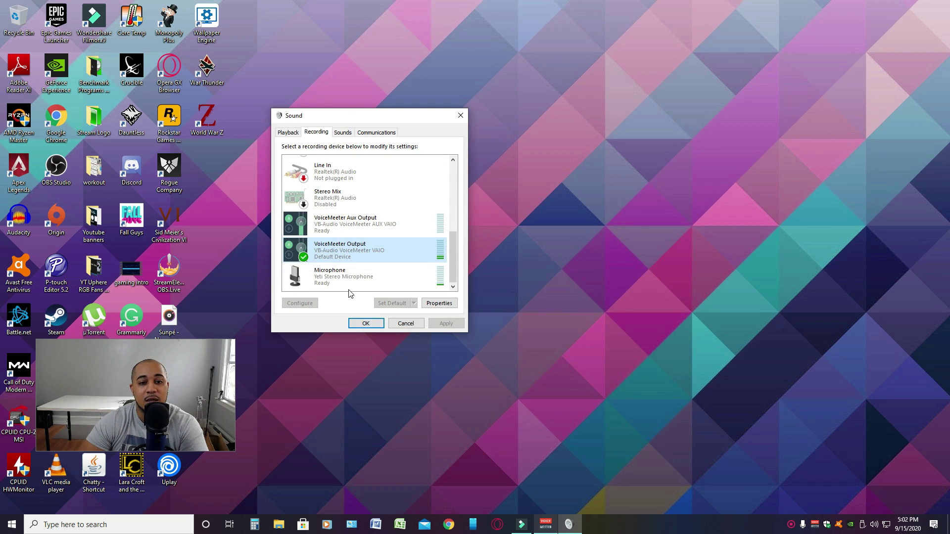
left_click(333, 274)
Check the Yeti microphone's sample format and its level of 75, then close Sound
right_click(333, 273)
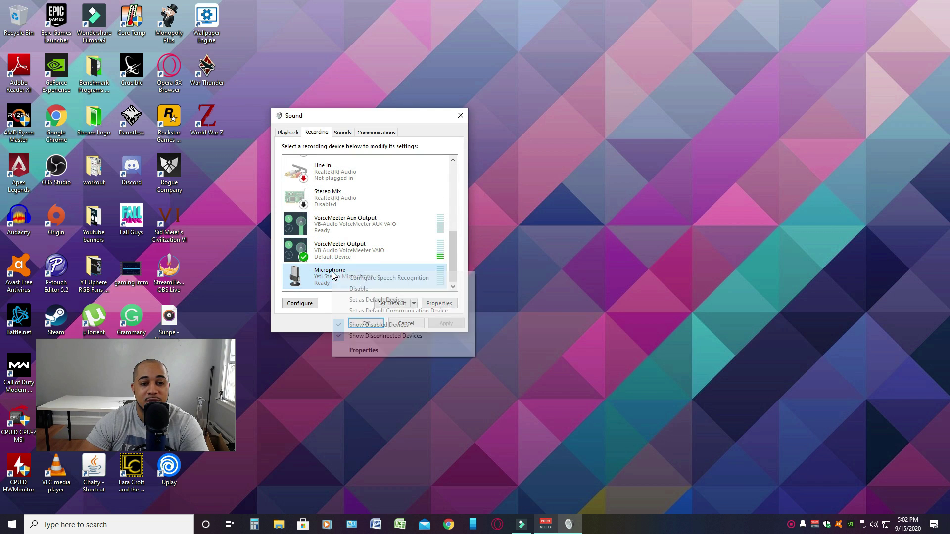
left_click(362, 355)
left_click(372, 170)
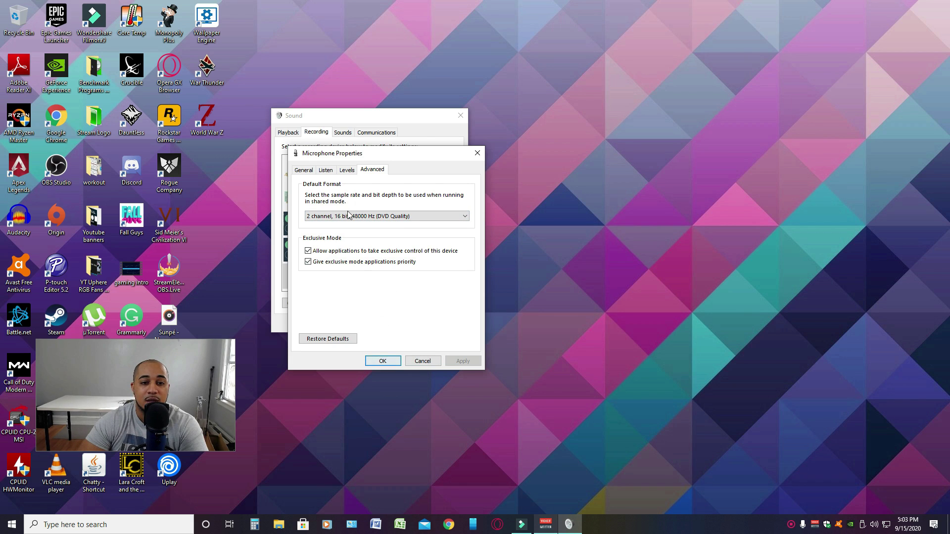
left_click(346, 171)
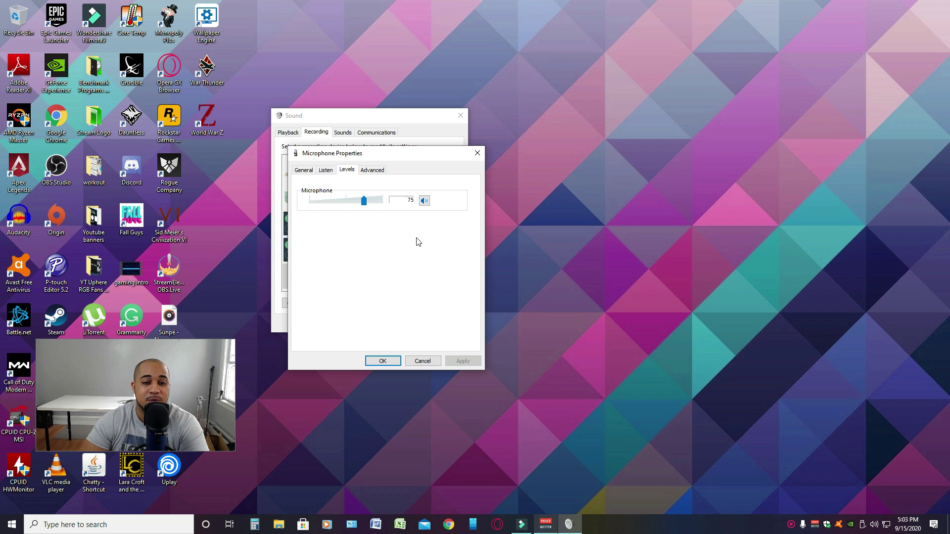
left_click(382, 360)
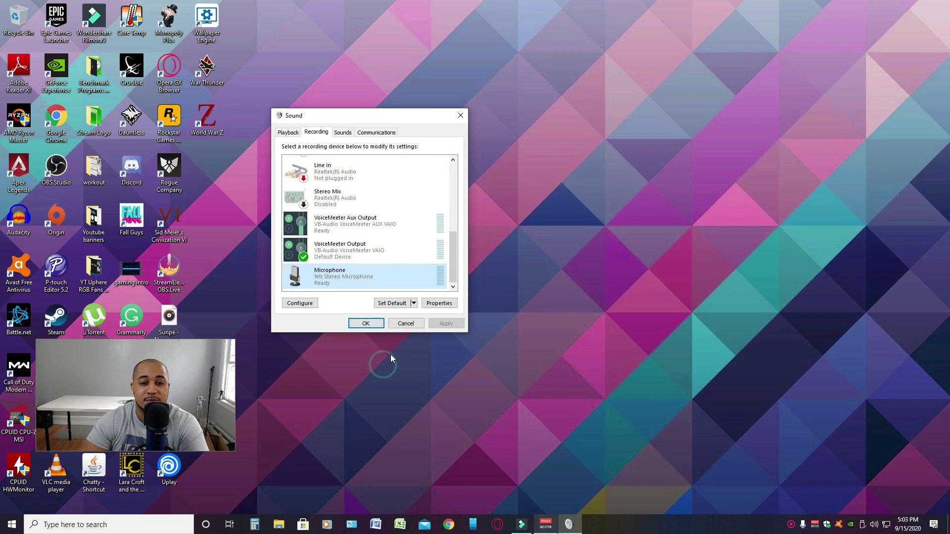
left_click(366, 324)
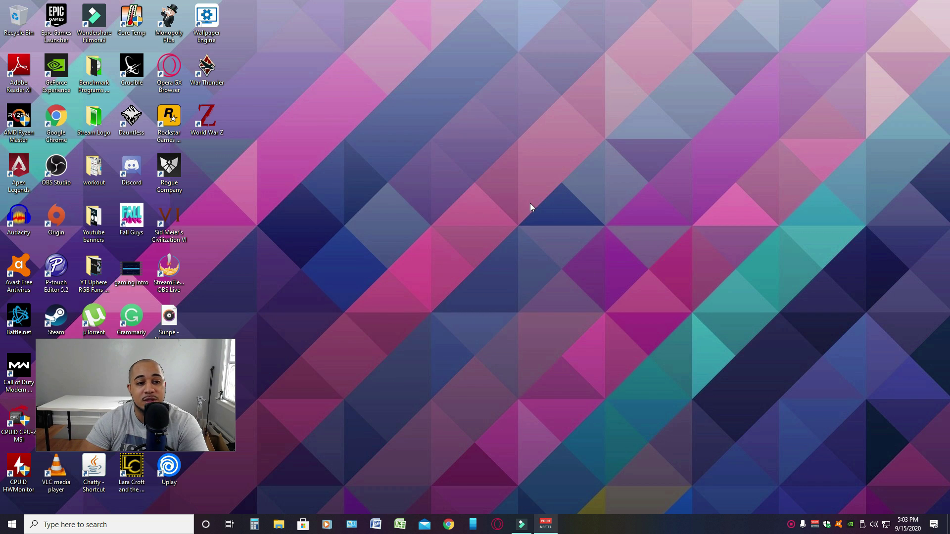
Launch OBS Studio and confirm the Mic/Aux source device is VoiceMeeter Output
double_click(58, 179)
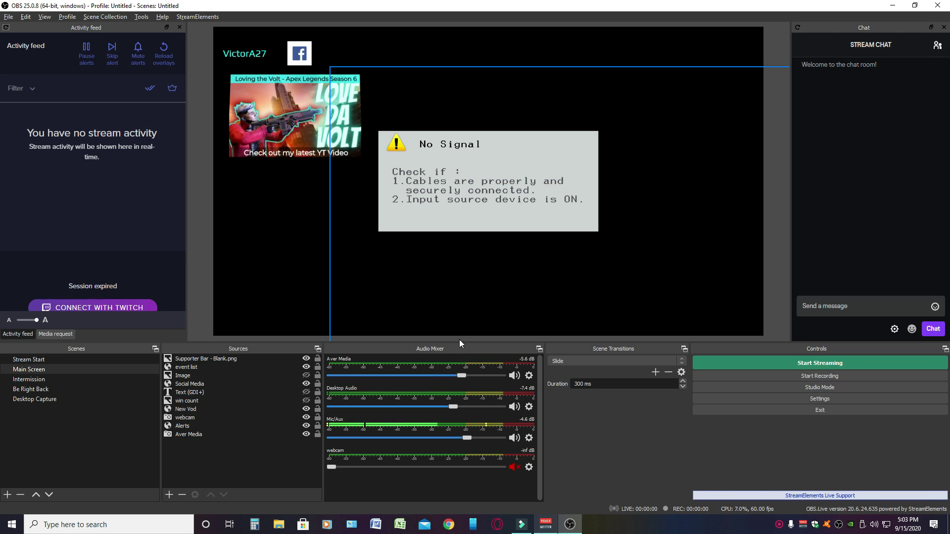
left_click(529, 439)
left_click(551, 427)
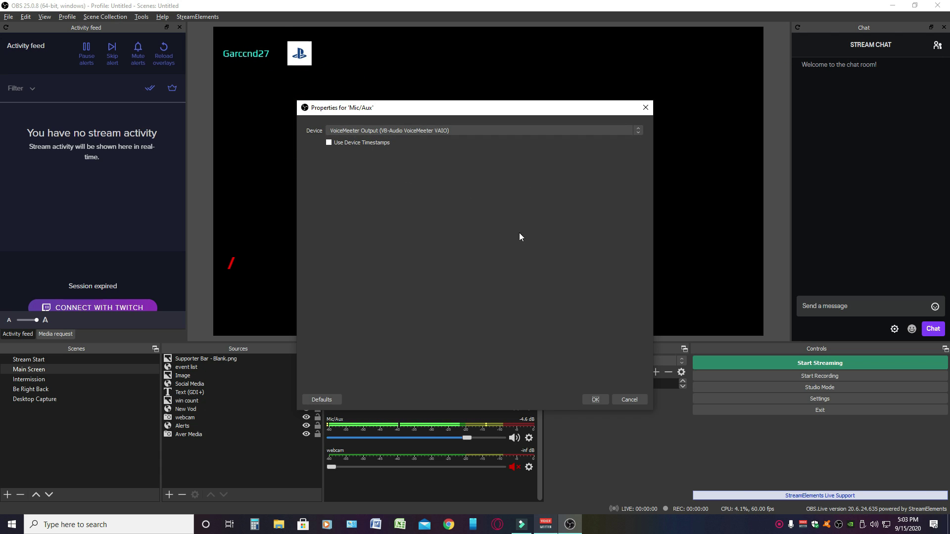
left_click(597, 404)
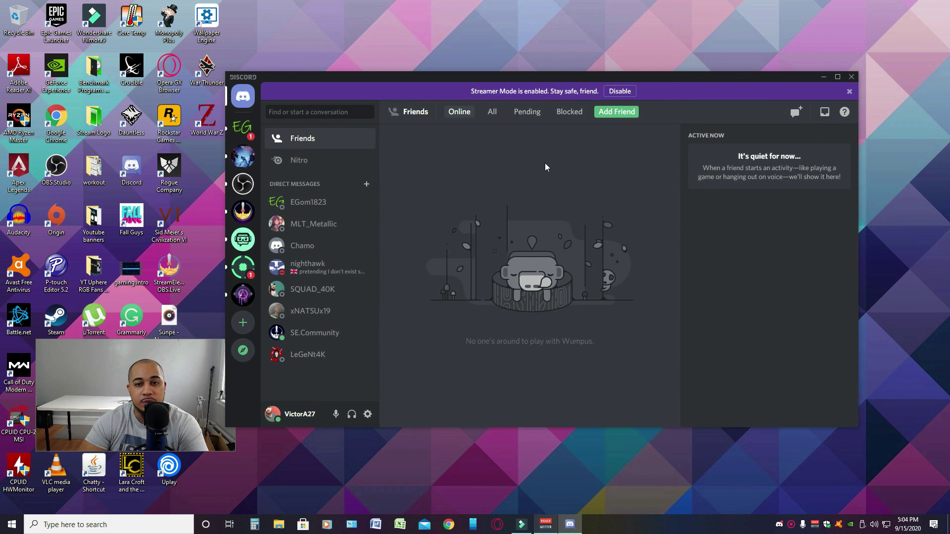
Keep VoiceMeeter Output as Discord's Voice & Video input device, then close Discord
left_click(367, 414)
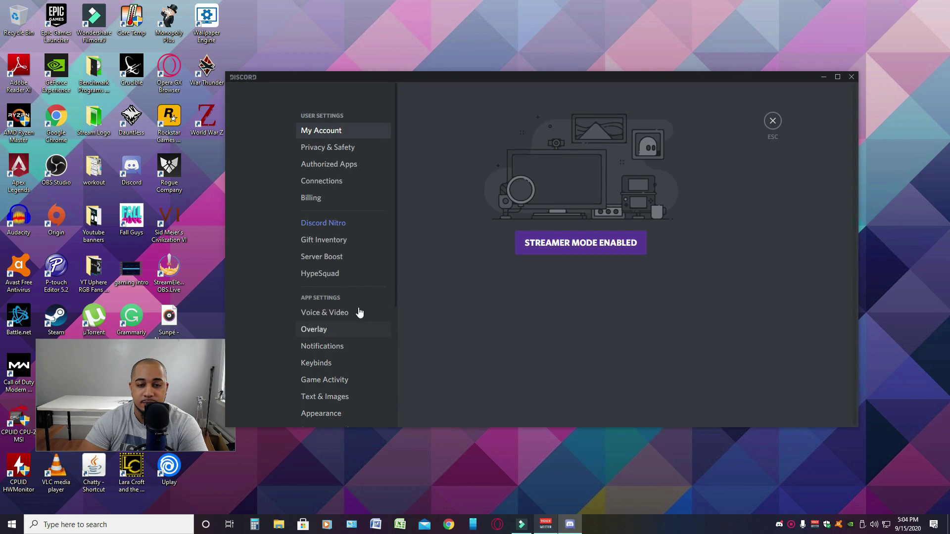
left_click(319, 313)
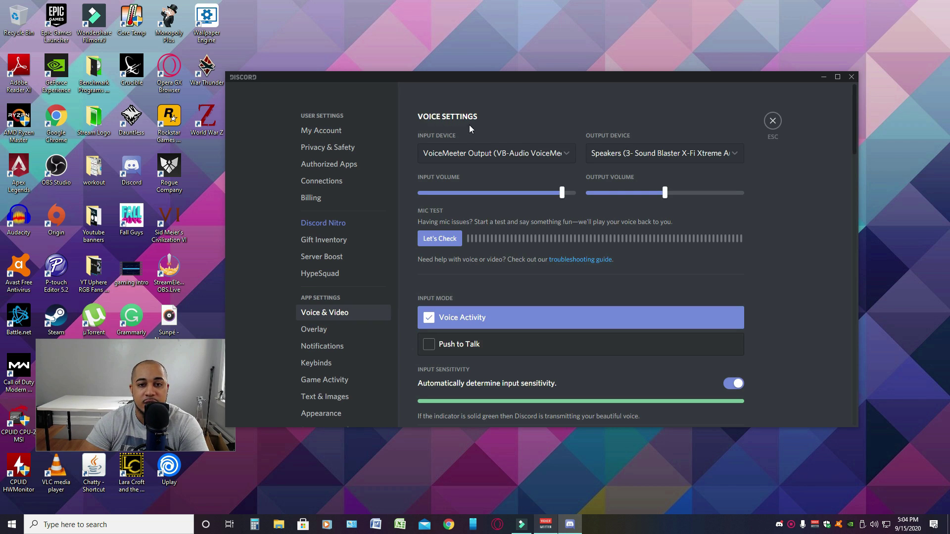
left_click(446, 155)
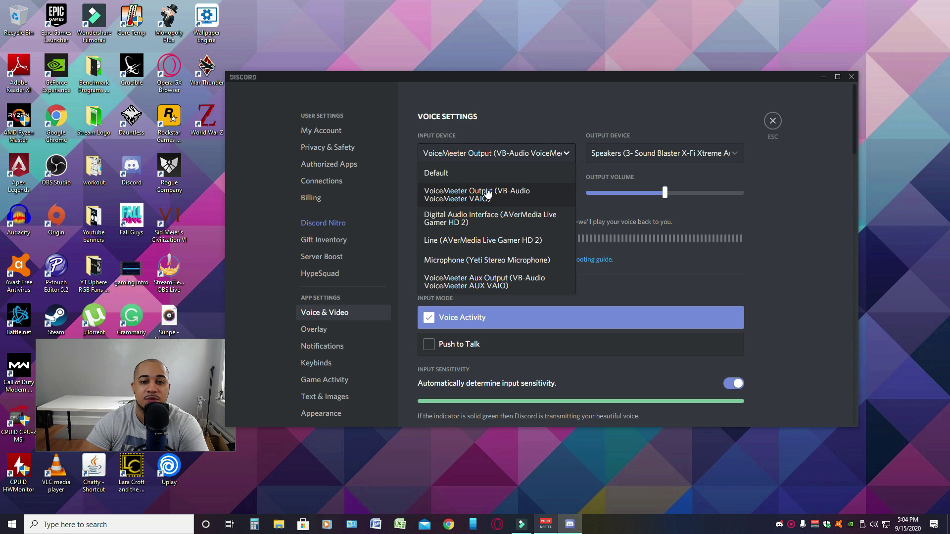
left_click(524, 130)
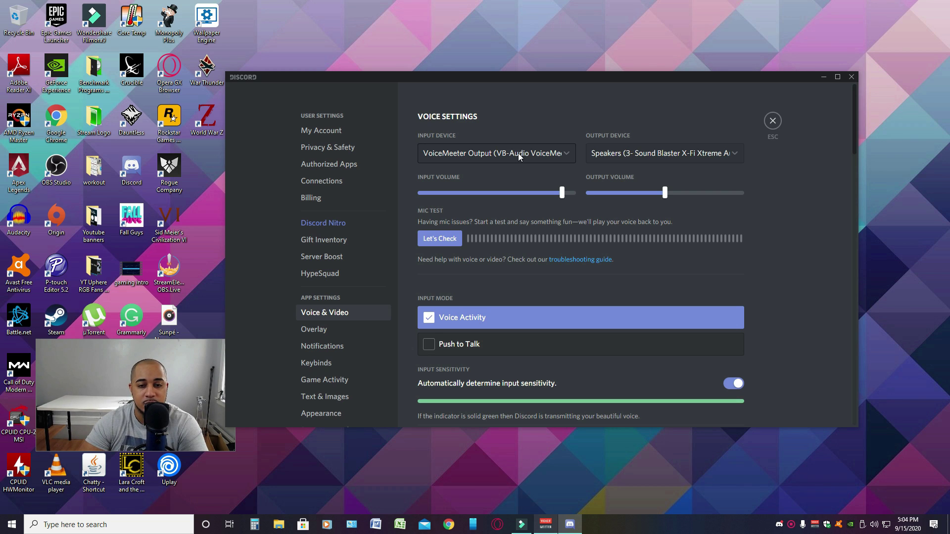
left_click(852, 78)
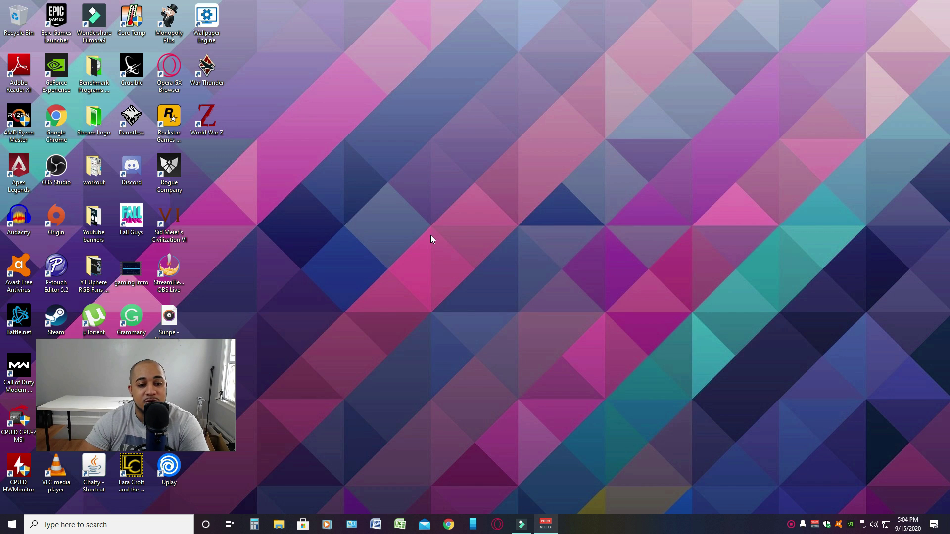